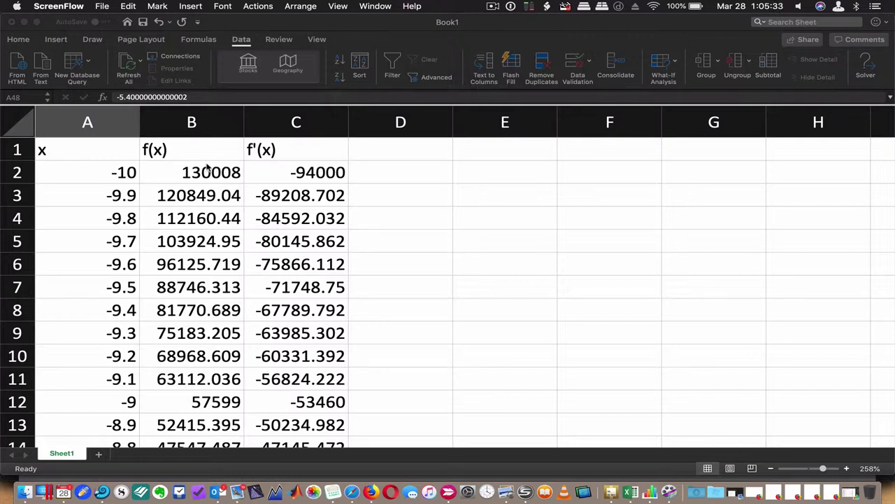
- Examine the x, f(x) and f'(x) columns, the formulas in B2 and C2, and where f'(x) changes sign
click(85, 153)
click(86, 153)
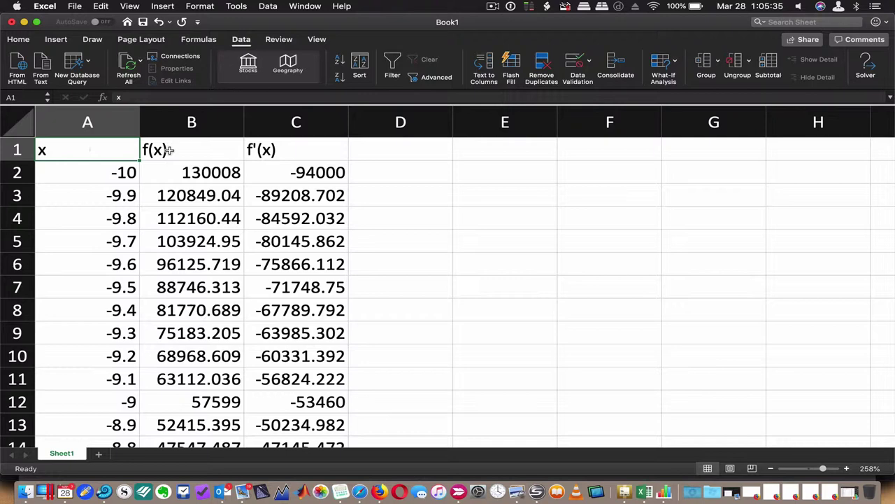
click(206, 152)
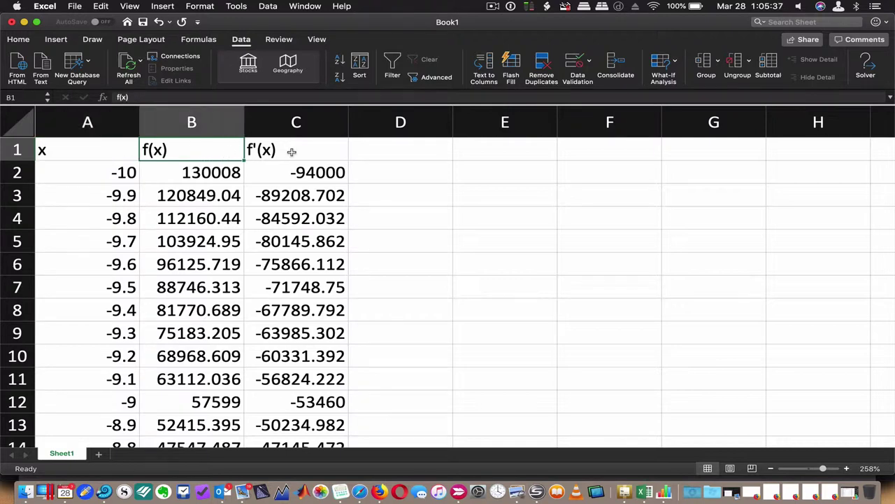
click(215, 172)
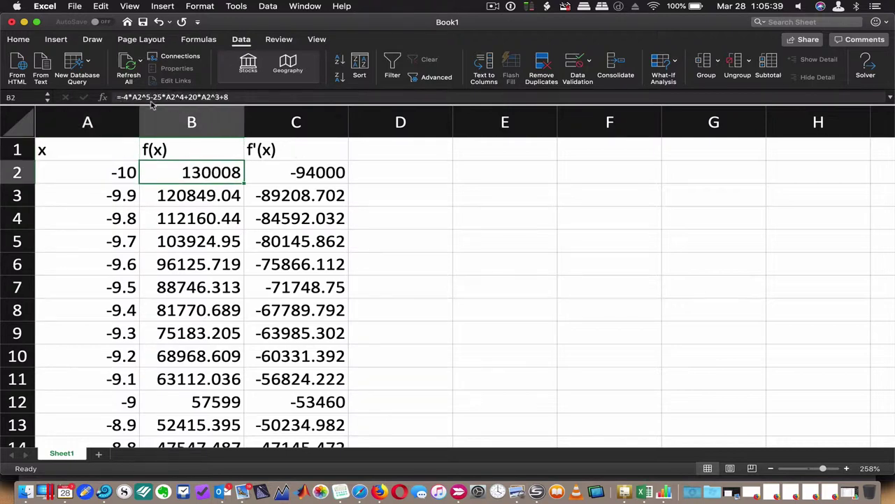
click(287, 172)
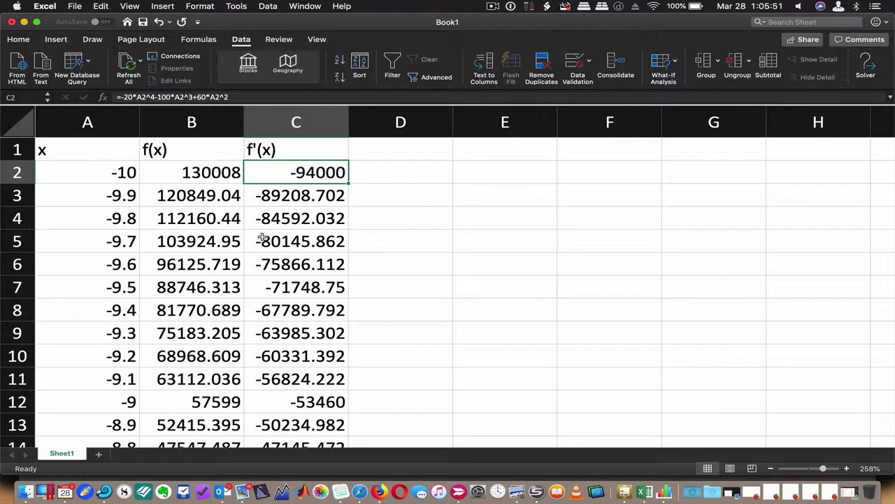
scroll(262, 238, down, 10)
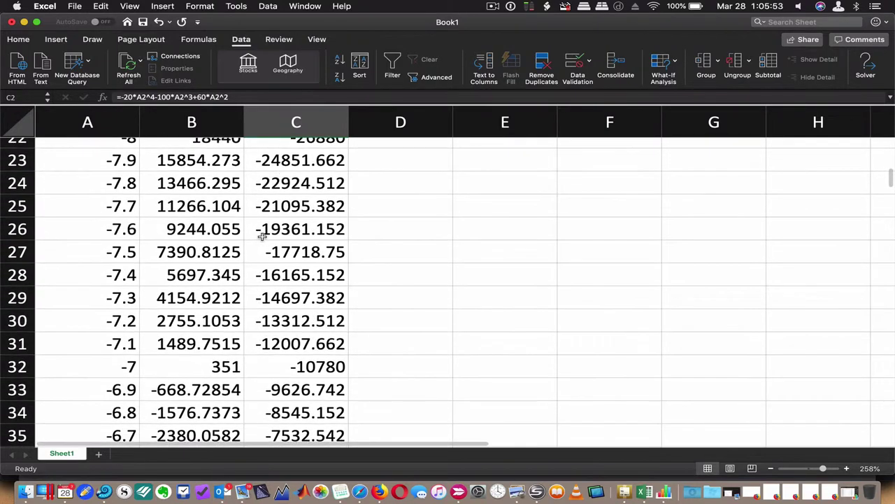
scroll(262, 238, down, 2)
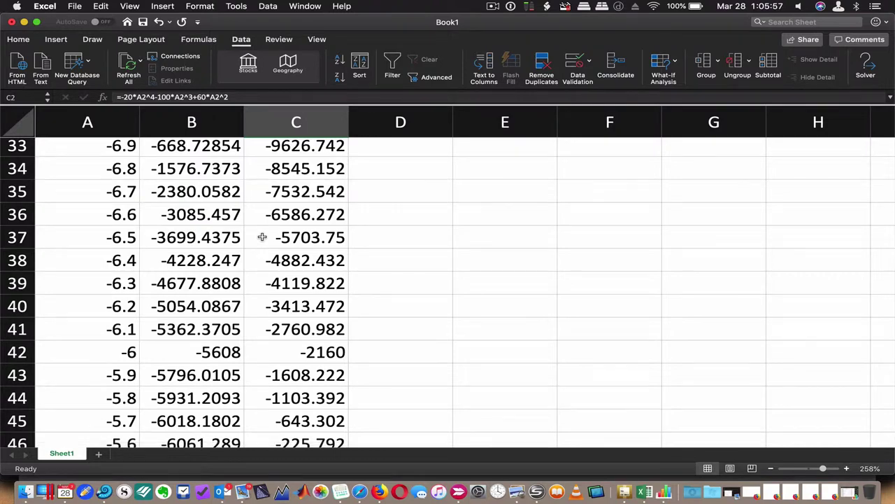
scroll(263, 237, down, 4)
scroll(263, 237, up, 10)
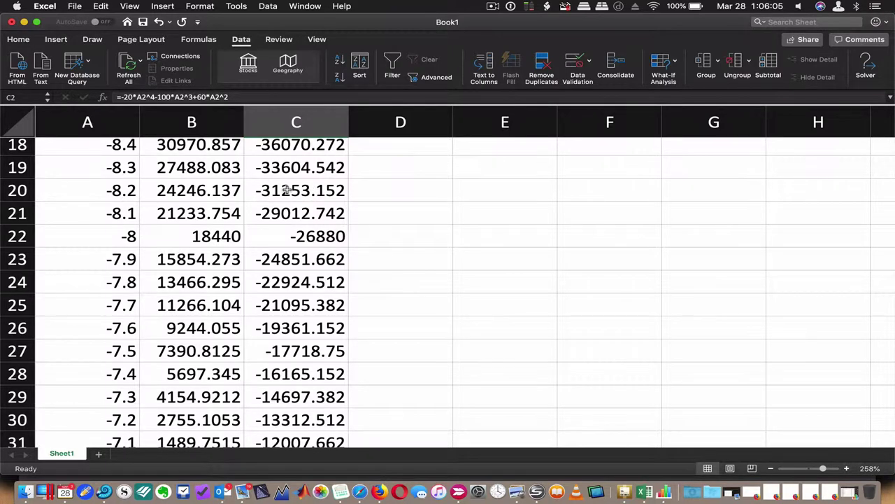
scroll(287, 190, down, 5)
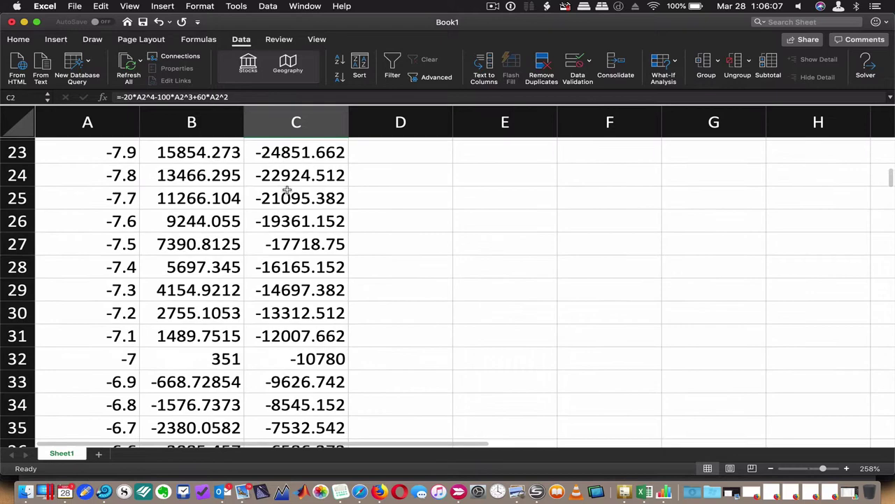
scroll(286, 190, down, 8)
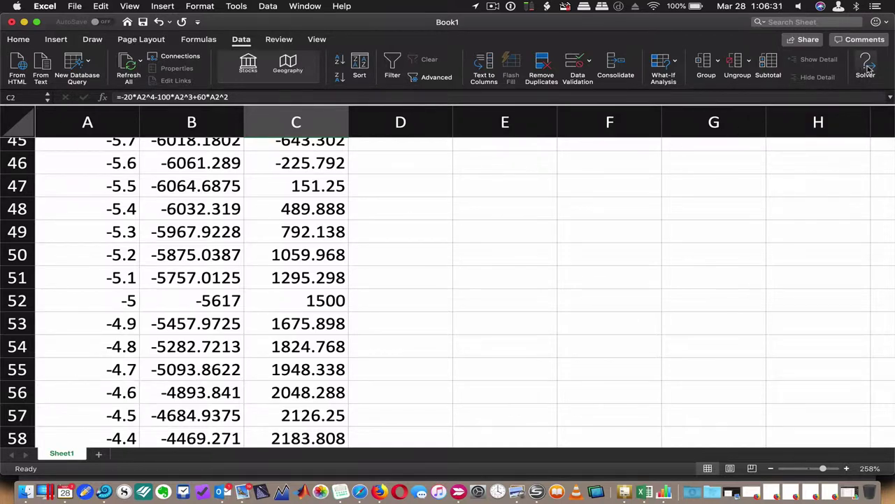
- Start Solver for the derivative cell C47 and delete both existing constraints on A47
click(299, 185)
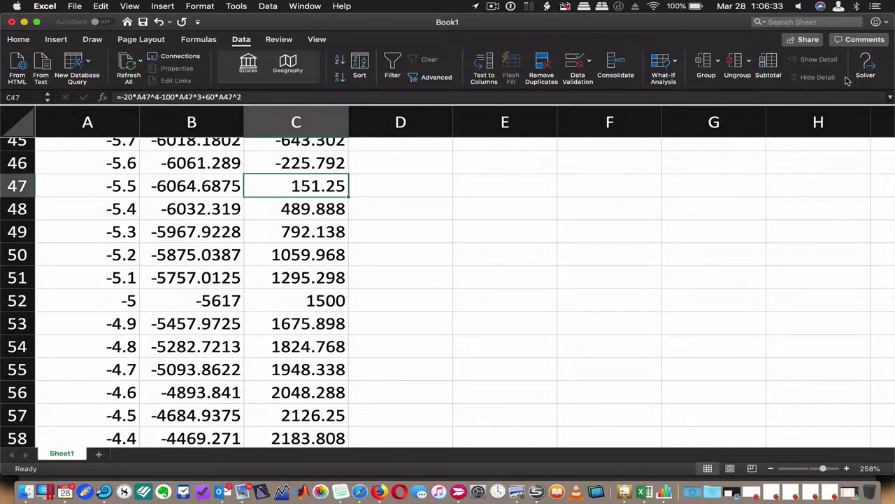
click(867, 66)
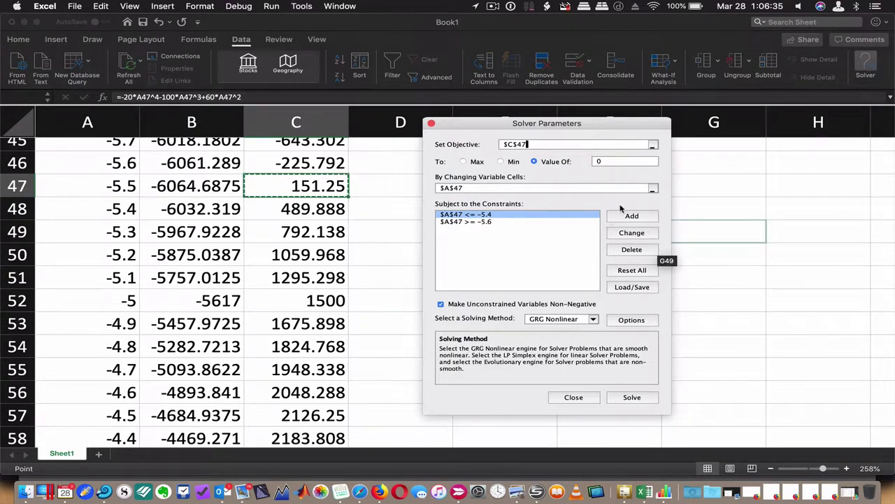
click(633, 250)
click(635, 252)
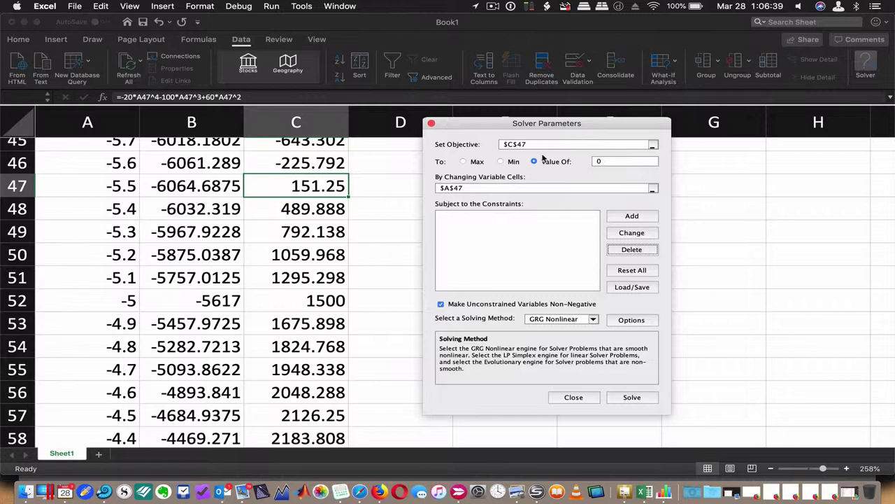
- Solve for objective C47 equal to 0 by changing A47 without constraints, and keep the Solver solution
click(514, 144)
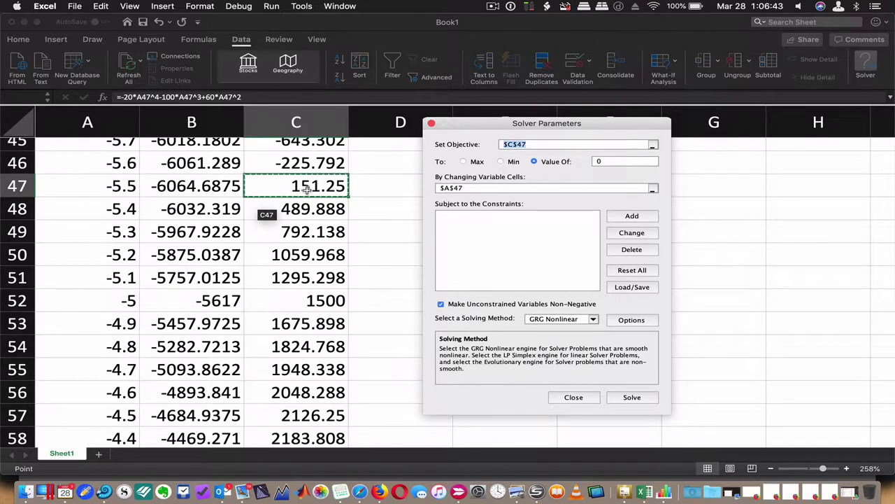
click(594, 161)
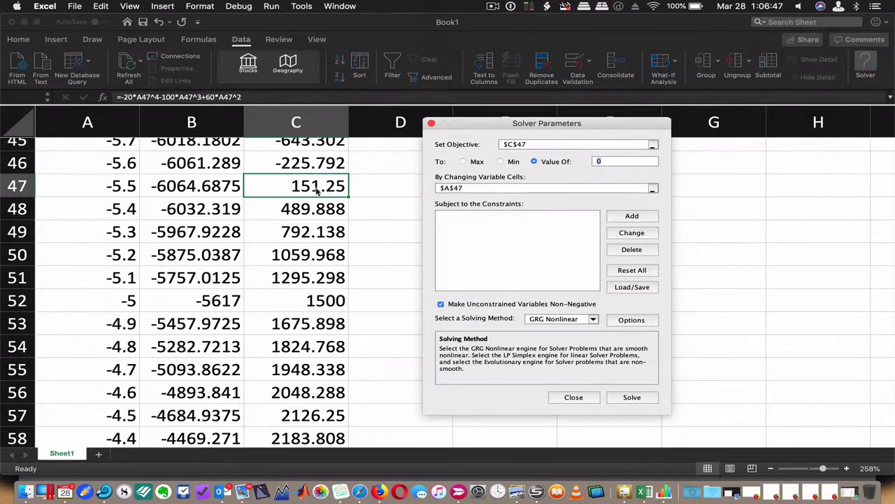
click(471, 188)
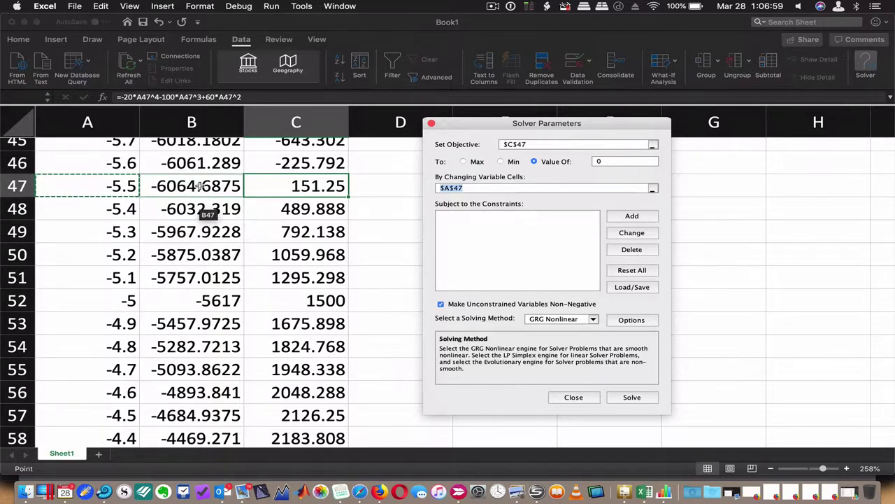
click(629, 398)
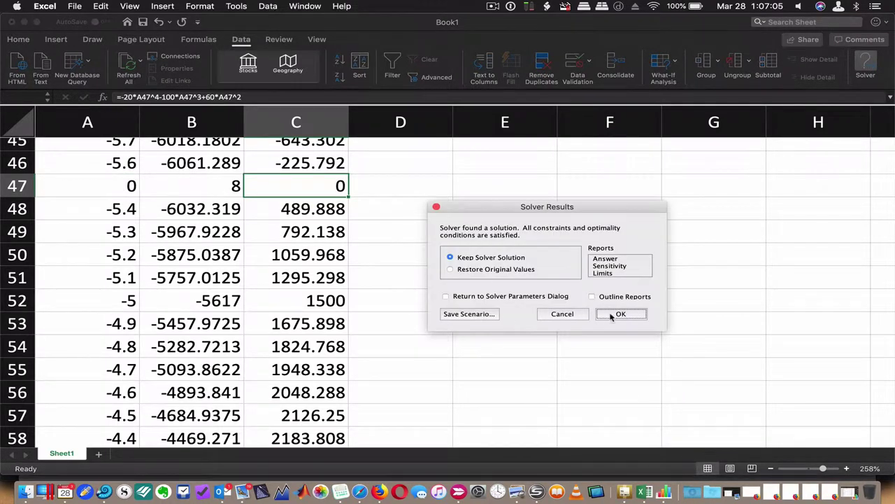
click(613, 315)
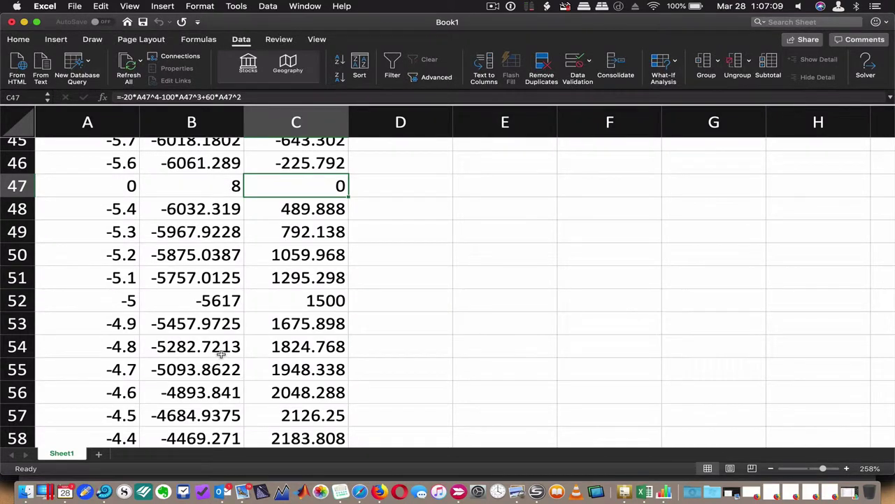
- Set the x value in cell A102 to exactly 0
scroll(221, 355, down, 14)
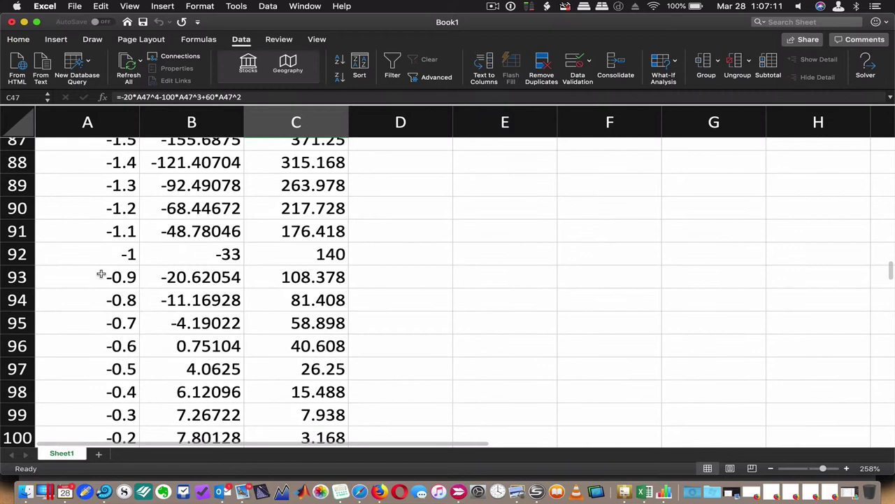
scroll(219, 371, down, 5)
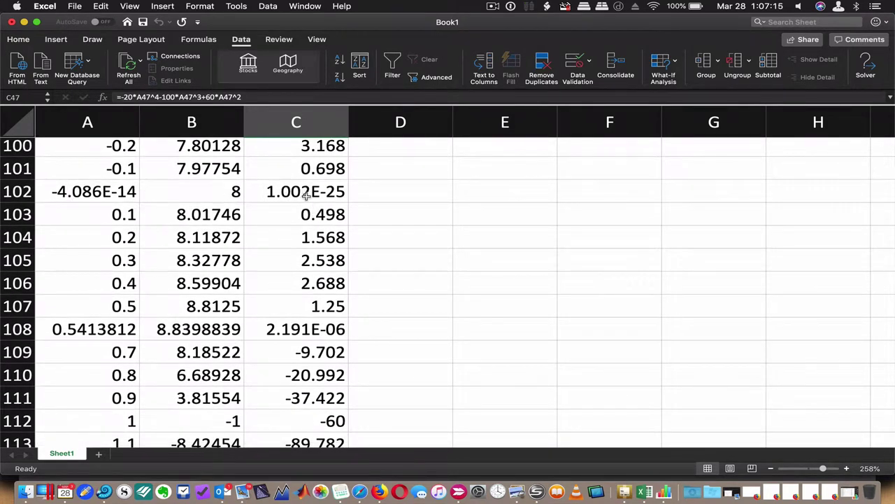
click(100, 195)
text(0)
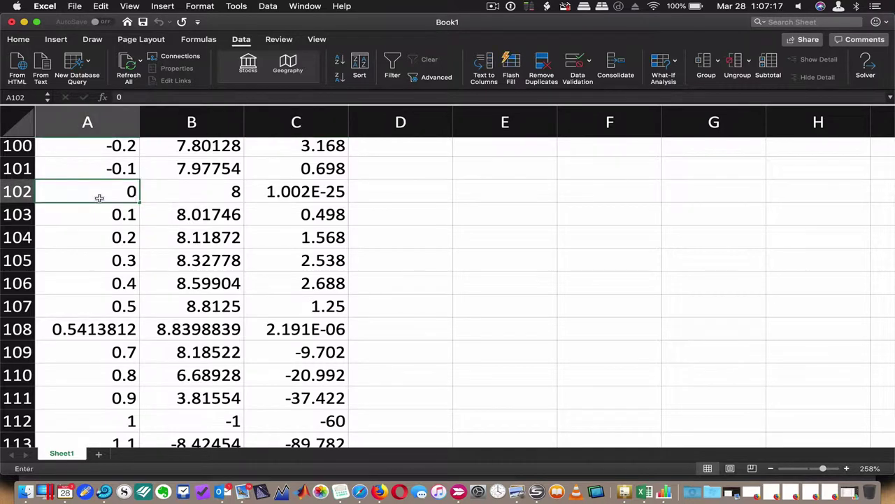
key(Return)
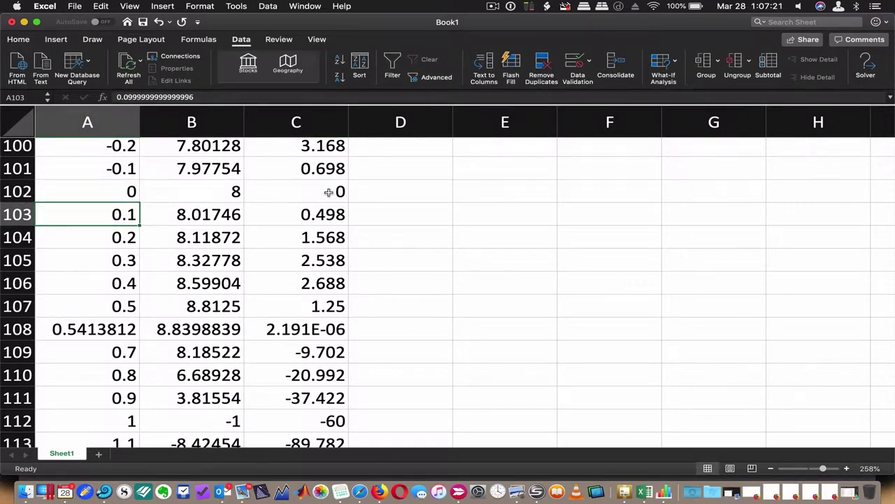
- Set the x value in cell A47 back to -5.5
scroll(337, 202, up, 12)
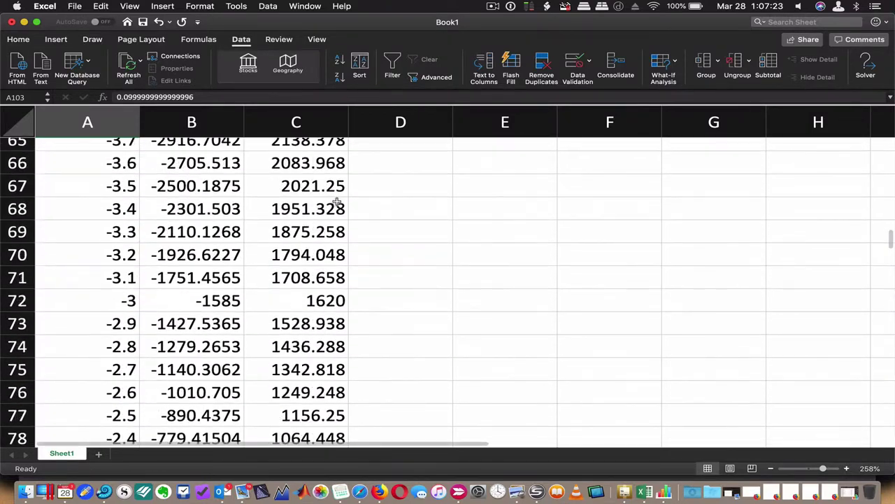
scroll(337, 202, up, 8)
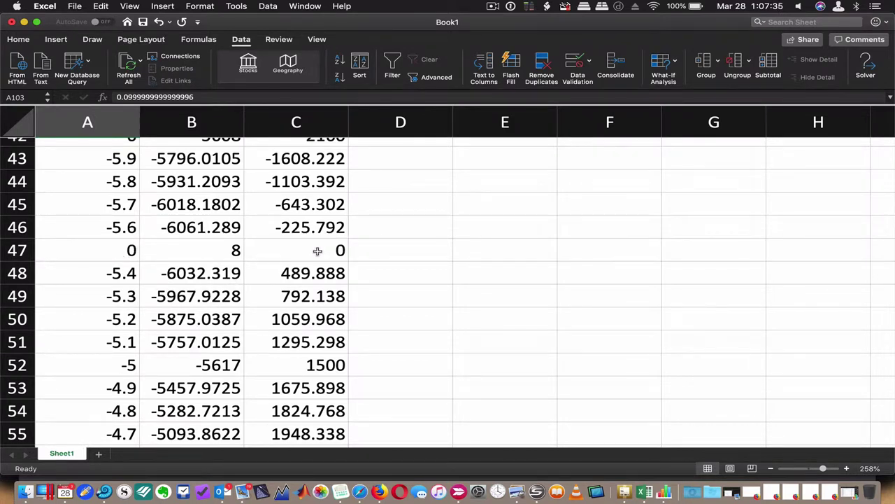
click(112, 247)
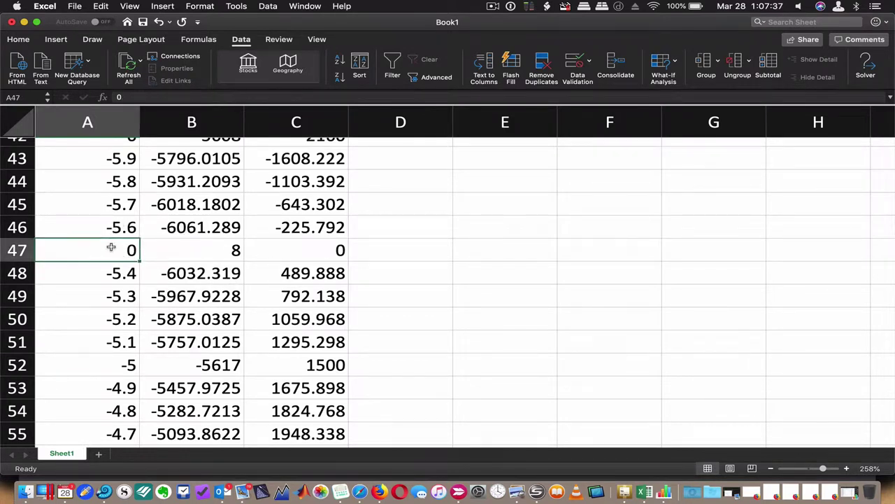
text(-5.7)
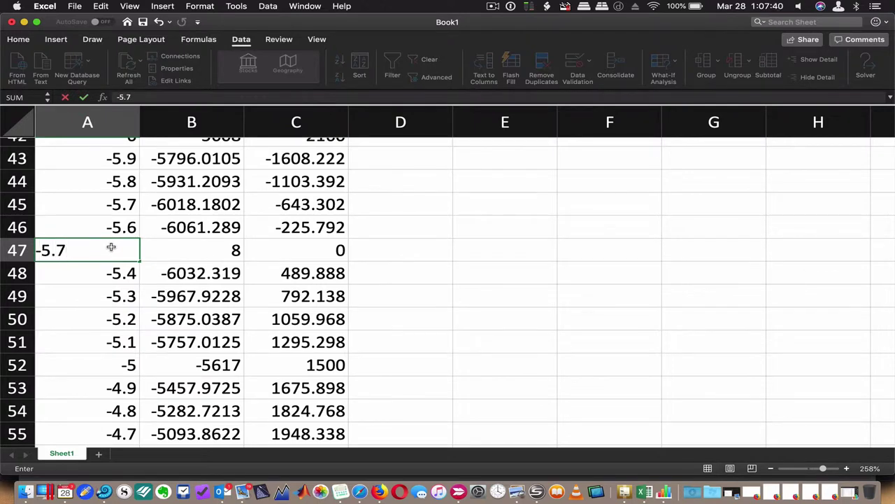
key(BackSpace)
text(5)
key(Return)
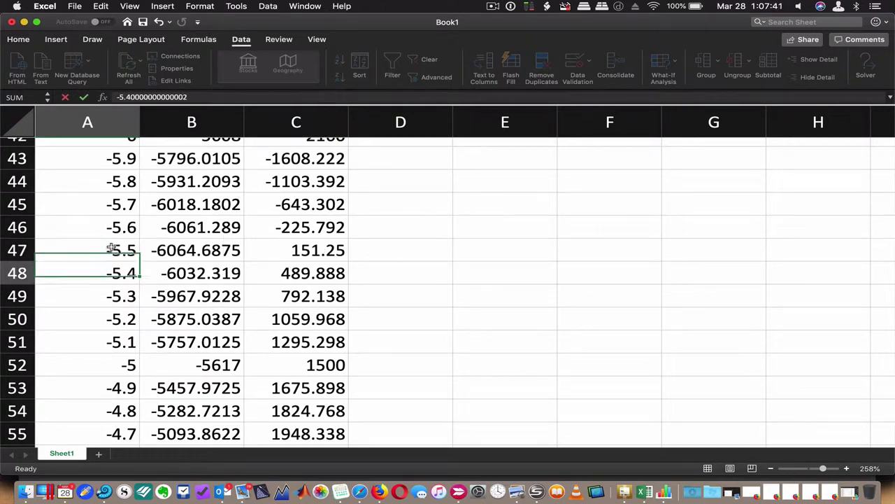
- Start Solver for cell C47 again and add the constraint that A47 is <= -5.4
click(326, 240)
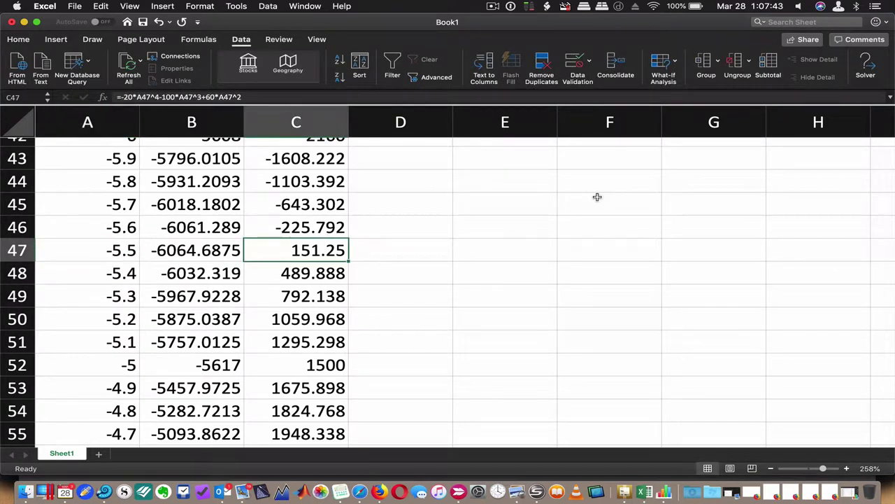
click(866, 64)
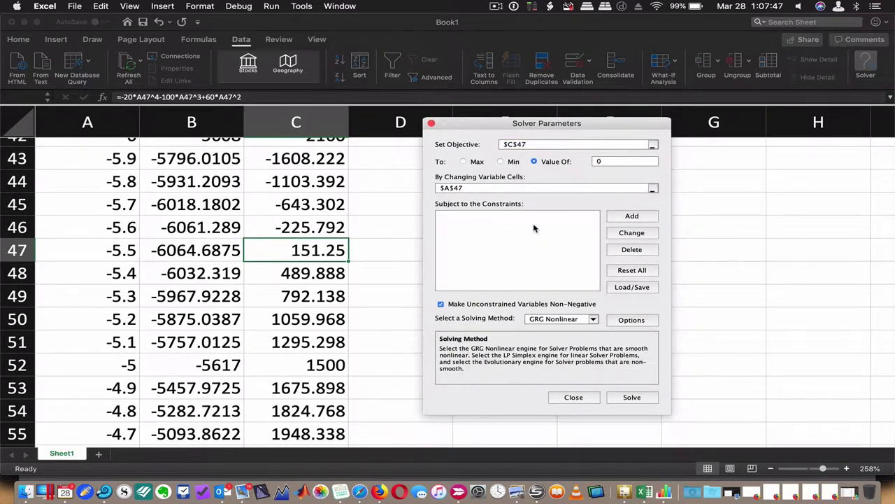
click(632, 217)
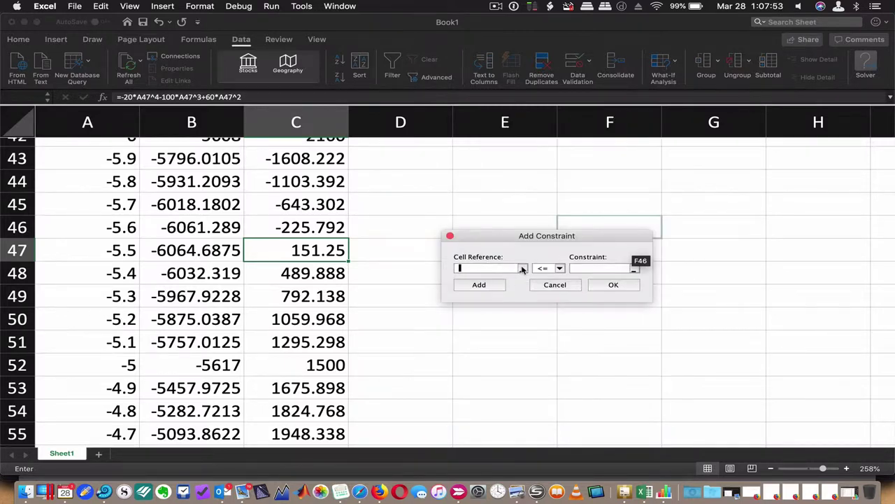
click(98, 250)
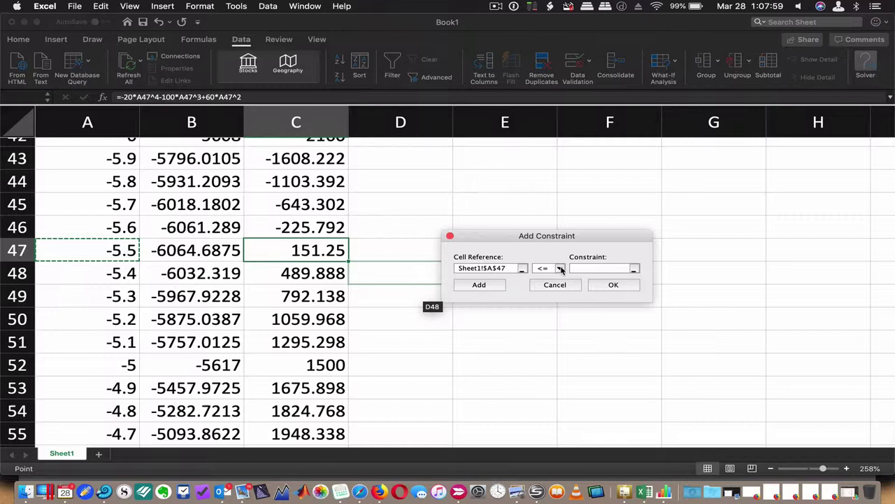
click(605, 270)
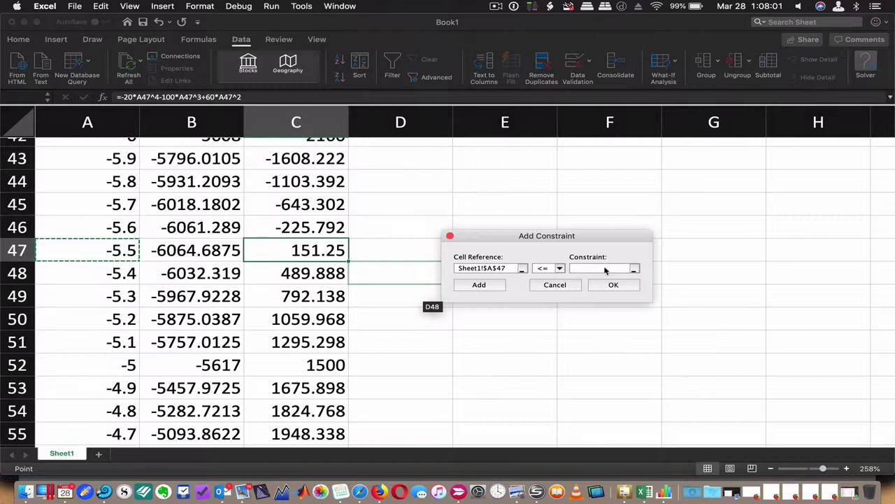
click(606, 270)
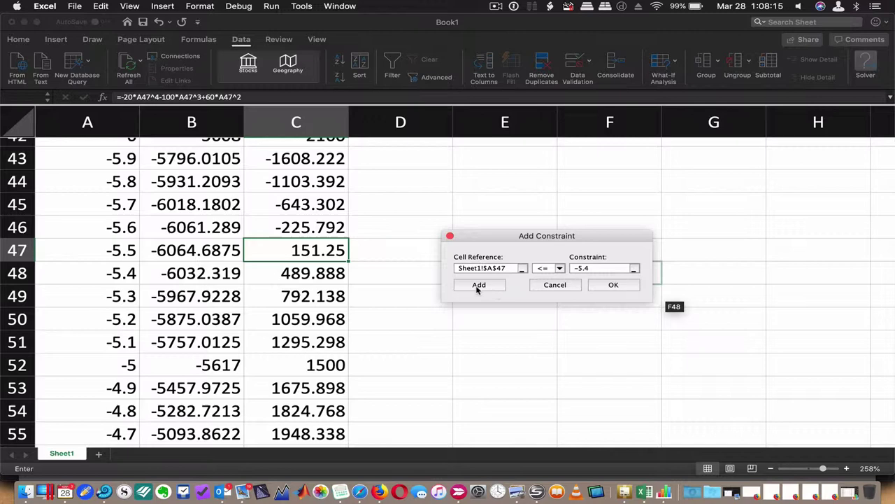
click(608, 287)
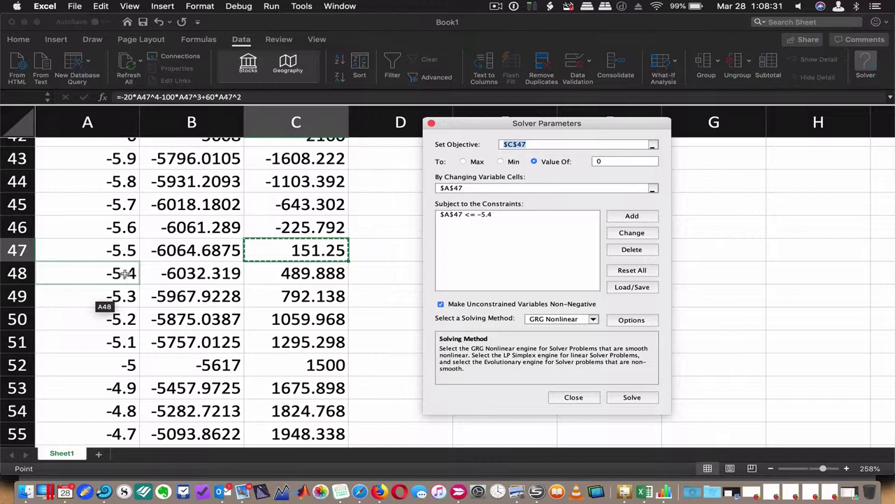
- Add a second Solver constraint requiring A47 to be >= -5.6
click(625, 219)
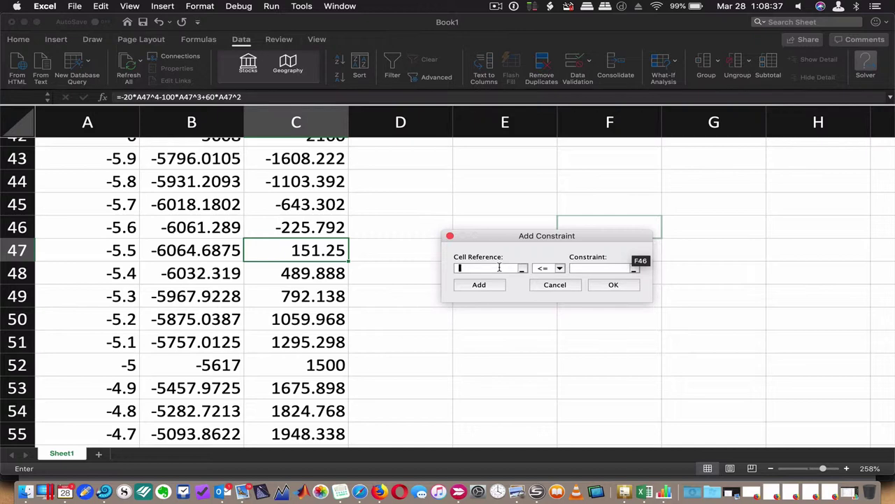
click(128, 256)
click(560, 269)
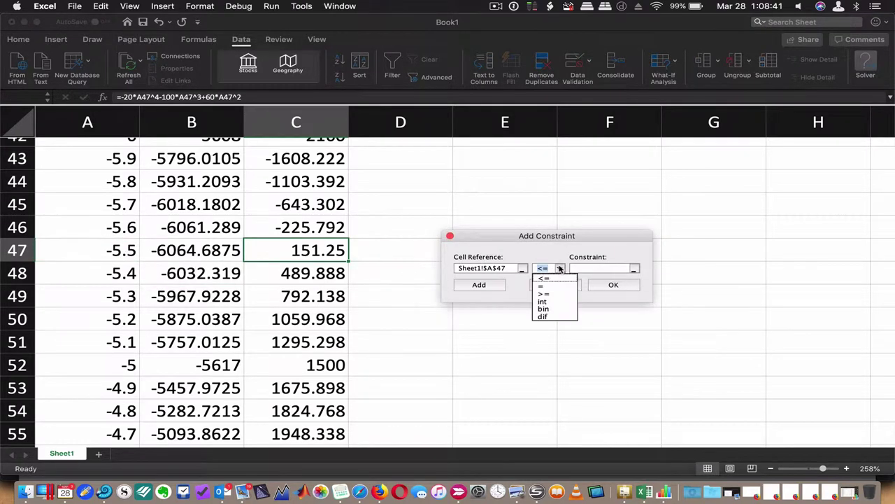
click(548, 294)
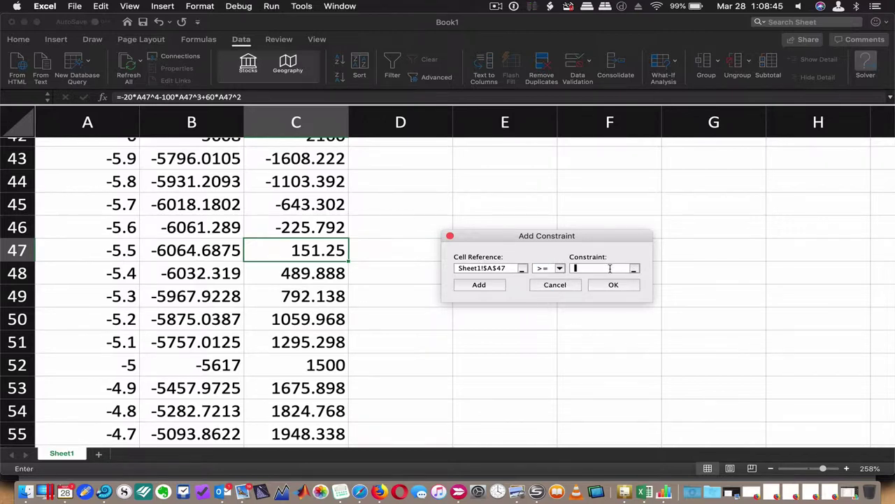
text(-5.6)
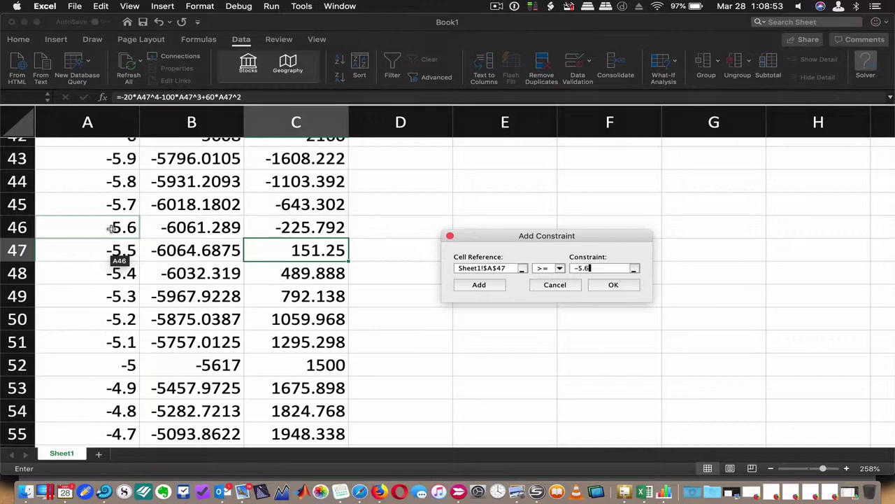
click(605, 286)
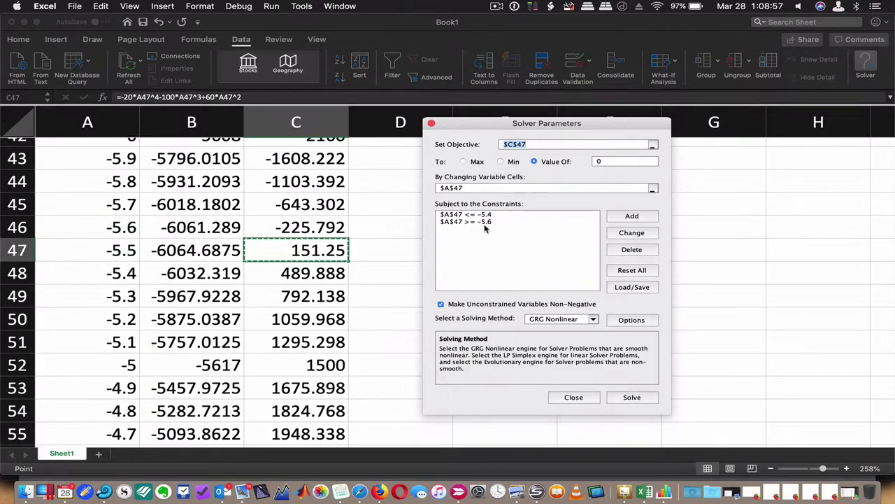
- Solve for C47 equal to 0 with both constraints on A47, keep the Solver solution, and select the solved x value
click(630, 398)
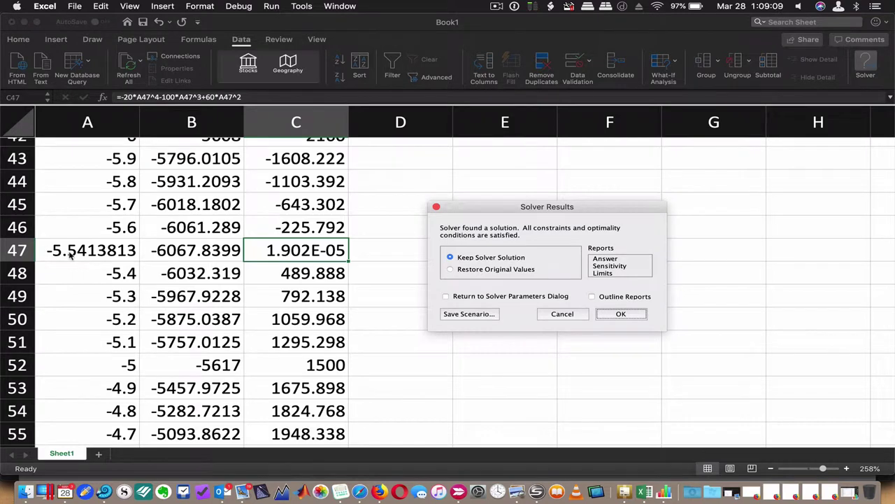
click(619, 314)
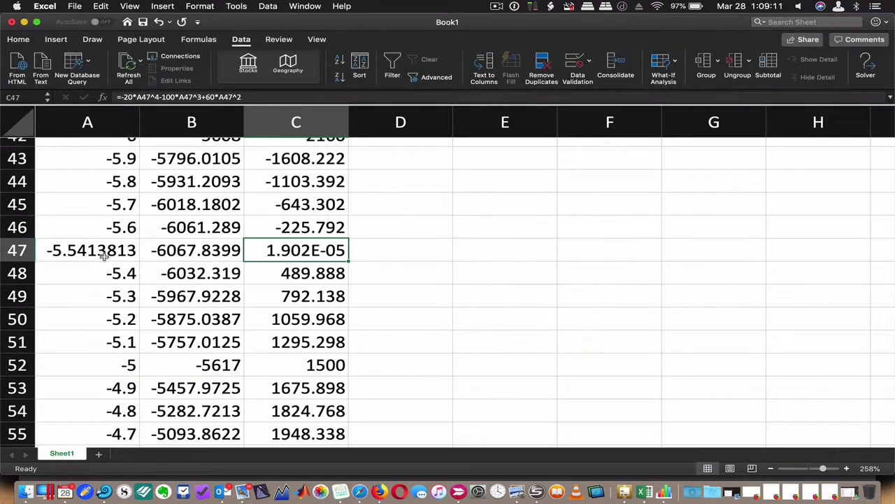
click(75, 250)
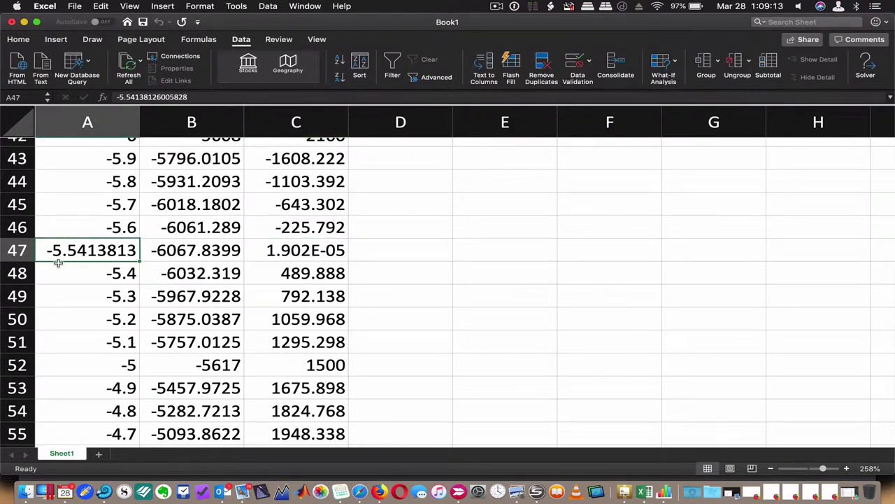